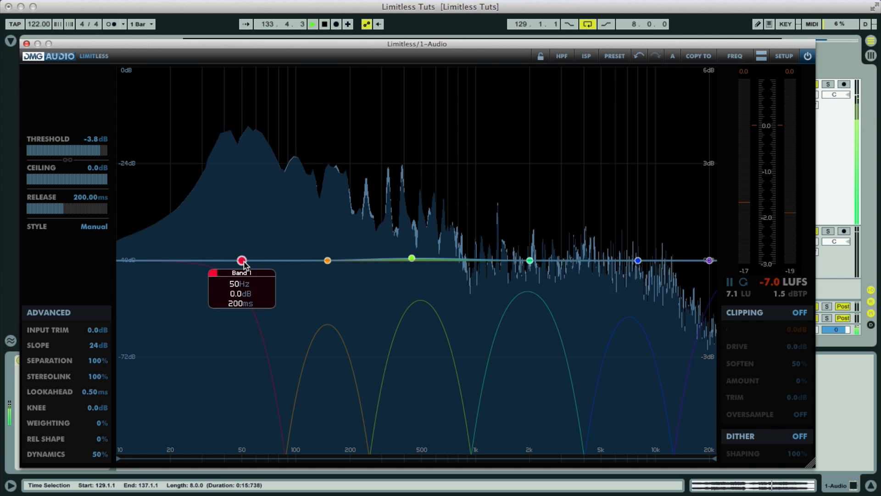
# Step: Lower the threshold to -15.7 dB, bringing output to about -6.9 LUFS
pyautogui.moveTo(417, 260)
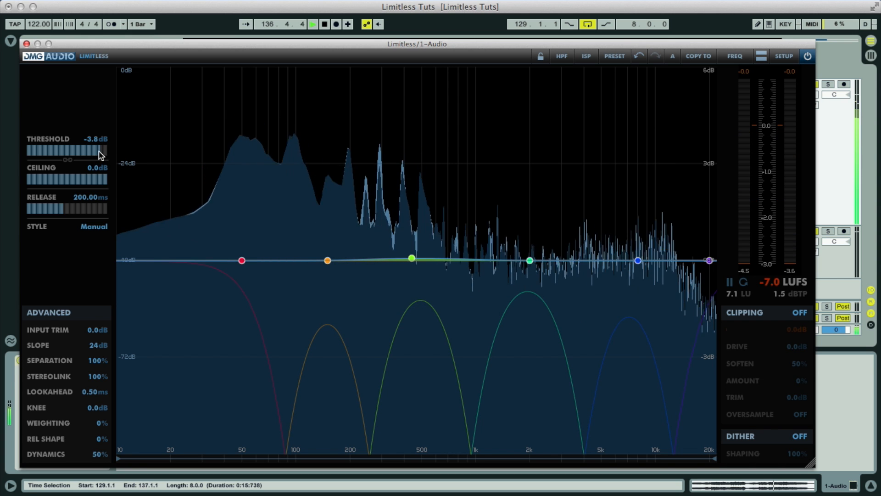
pyautogui.moveTo(95, 153); pyautogui.dragTo(30, 156)
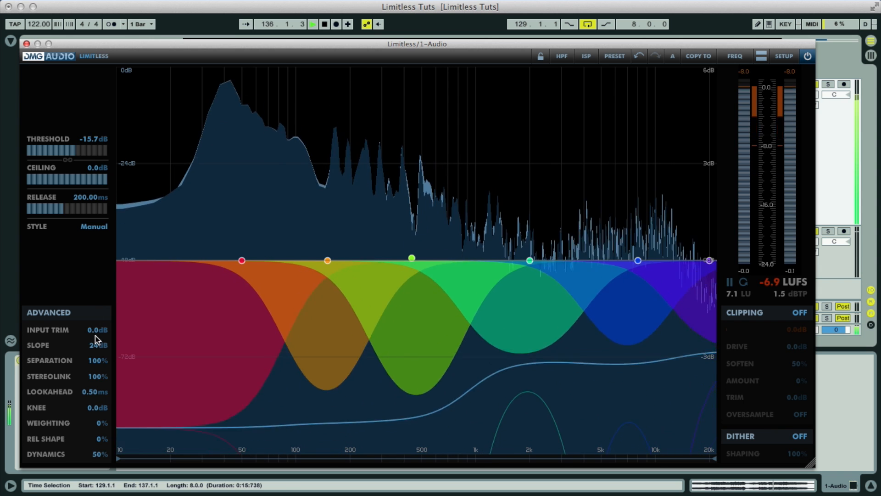
# Step: Set Graph Range to 12dB in the Setup preferences, then close them
pyautogui.click(784, 56)
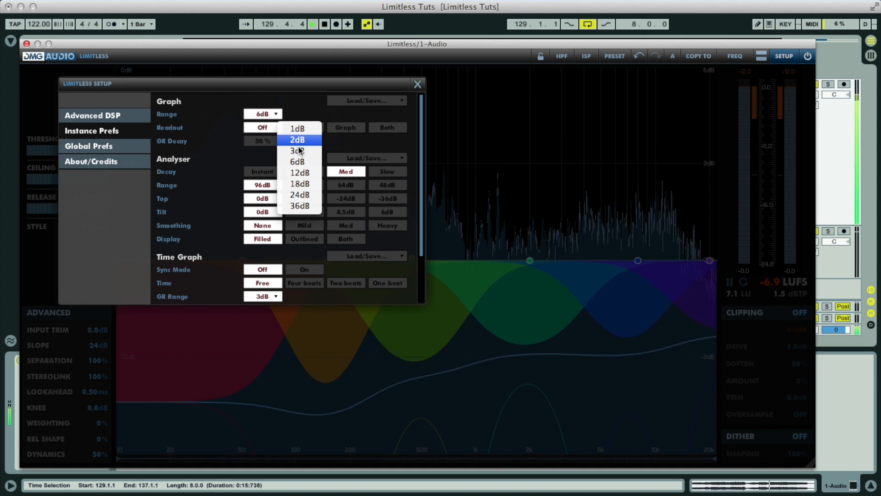
pyautogui.click(301, 173)
pyautogui.click(418, 84)
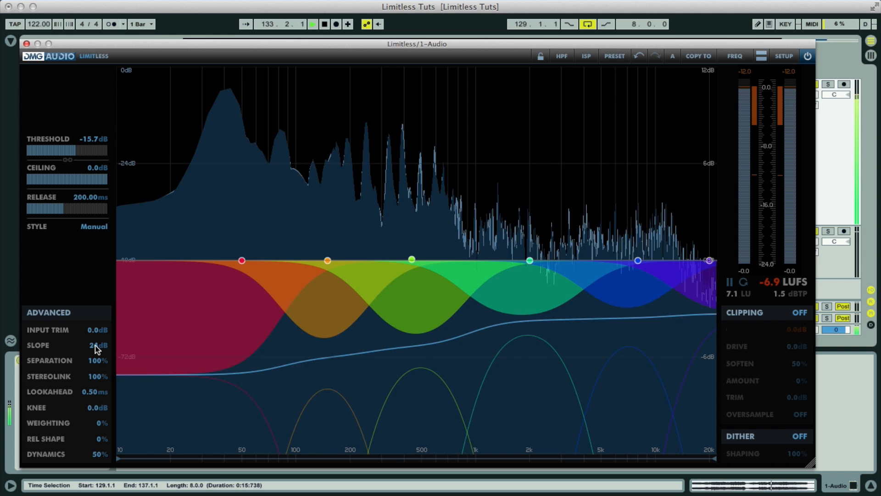
# Step: Raise the crossover slope to 96 dB and drop band separation to 0%
pyautogui.moveTo(95, 341); pyautogui.dragTo(77, 232)
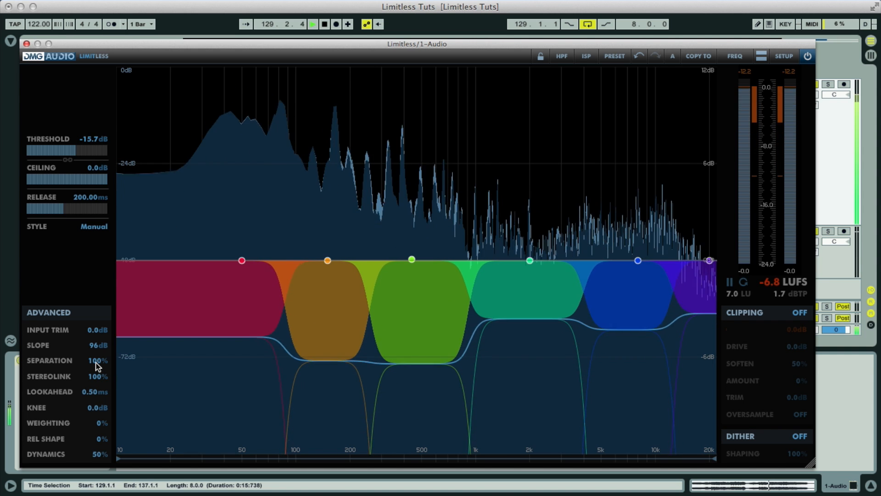
pyautogui.moveTo(97, 364); pyautogui.dragTo(97, 409)
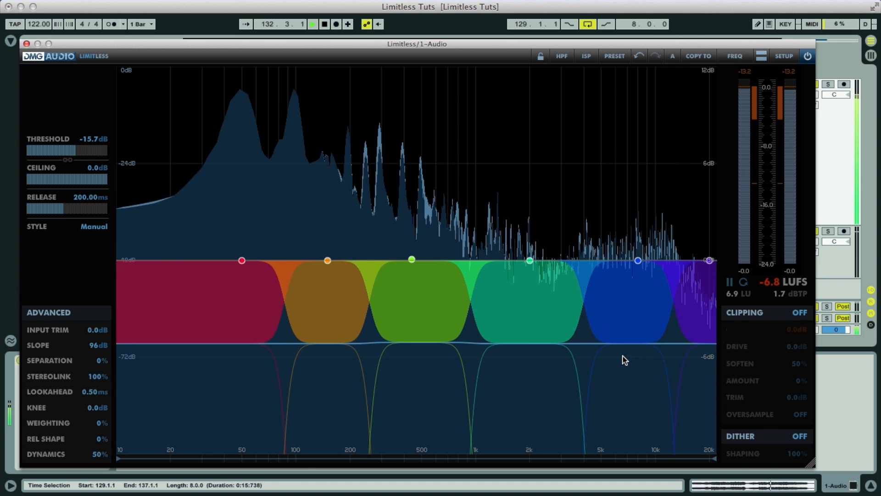
# Step: Reset separation to 100% and loop bars 105–113 to play them through the limiter
pyautogui.doubleClick(102, 361)
pyautogui.moveTo(464, 53); pyautogui.dragTo(481, 246)
pyautogui.moveTo(414, 63); pyautogui.dragTo(310, 63)
pyautogui.press('space')
pyautogui.press('space')
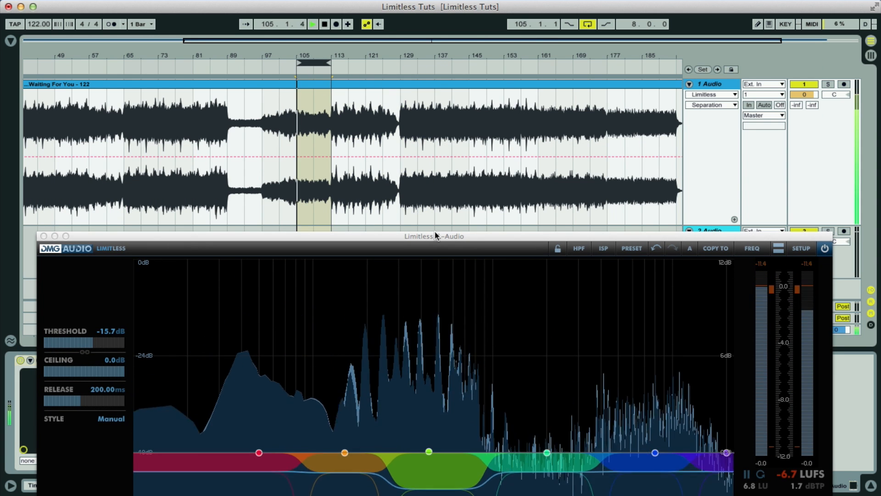
pyautogui.moveTo(434, 235); pyautogui.dragTo(423, 63)
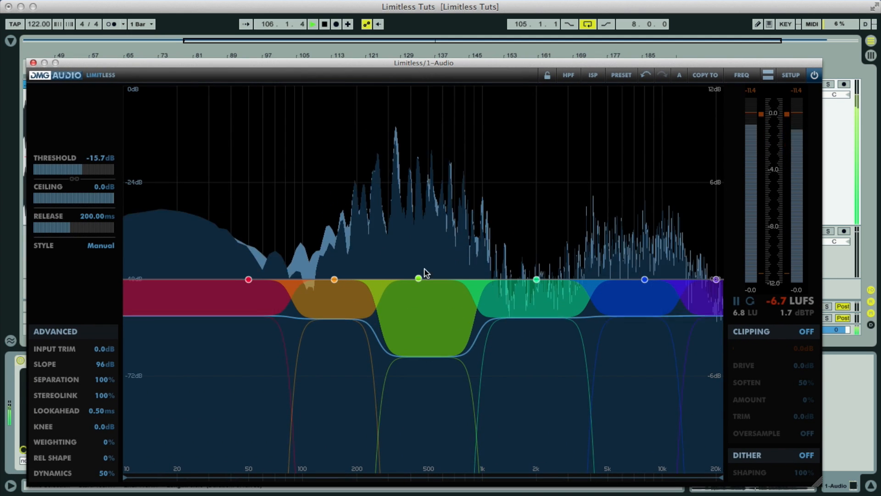
pyautogui.moveTo(418, 277)
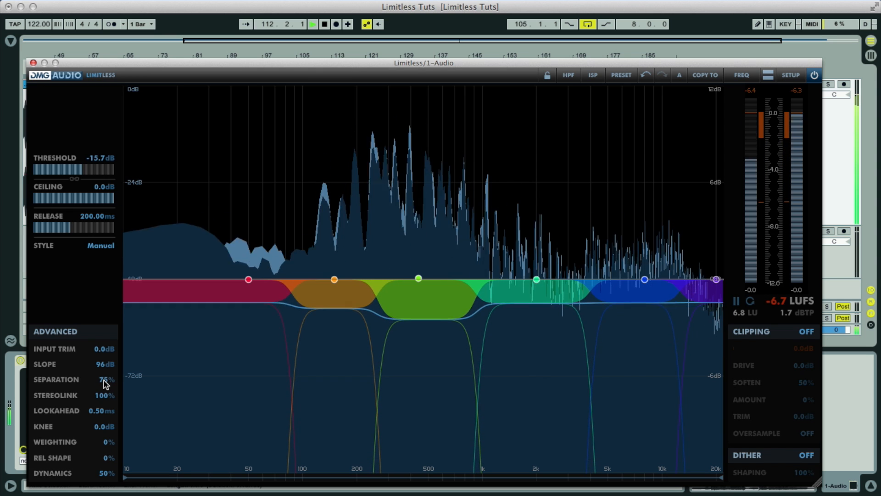
# Step: Audition separation values by scrolling the control down and back up
pyautogui.scroll(-10, 103, 380)
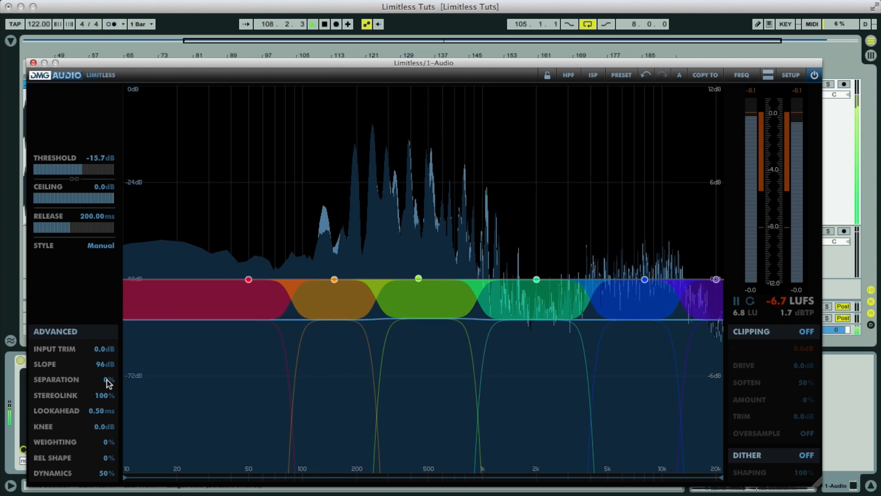
pyautogui.scroll(5, 107, 382)
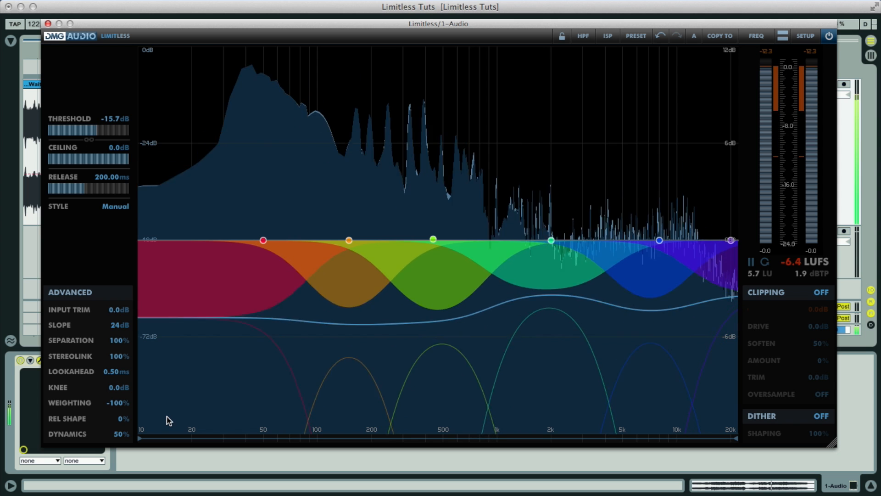
# Step: Sweep the weighting value, then enter an exact weighting of 100%
pyautogui.moveTo(116, 403)
pyautogui.mouseDown()
pyautogui.moveTo(118, 309)
pyautogui.moveTo(121, 403)
pyautogui.moveTo(118, 339)
pyautogui.moveTo(133, 401)
pyautogui.moveTo(120, 406)
pyautogui.mouseUp()
pyautogui.doubleClick(118, 406)
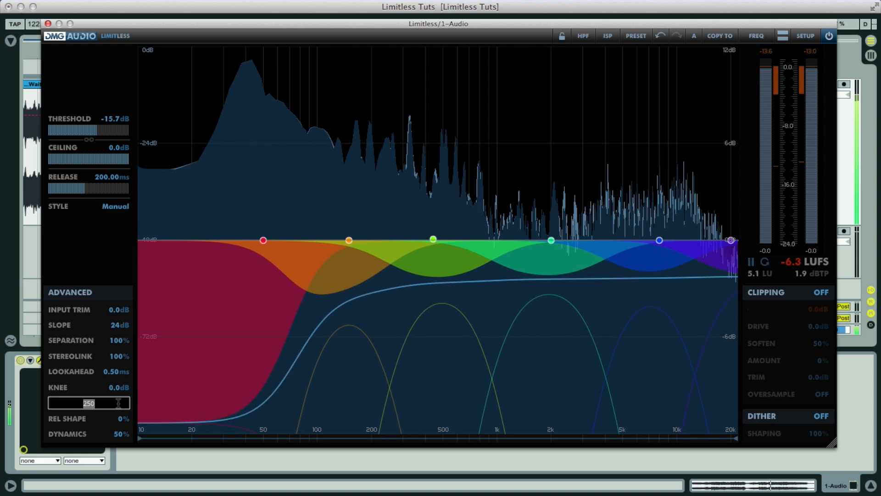
pyautogui.write('100')
pyautogui.press('Return')
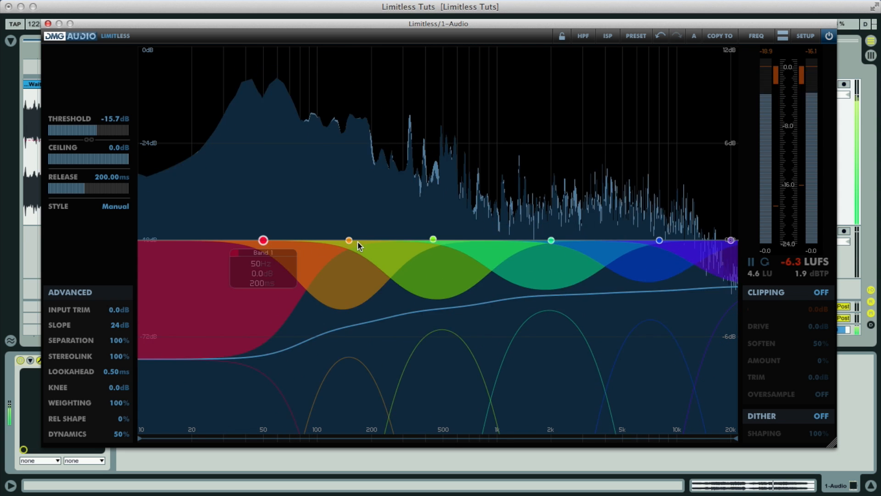
# Step: Disable Band 3, move bands to 36 Hz, 220 Hz, 2.1 kHz and 9.4 kHz, and show band strips
pyautogui.click(434, 240)
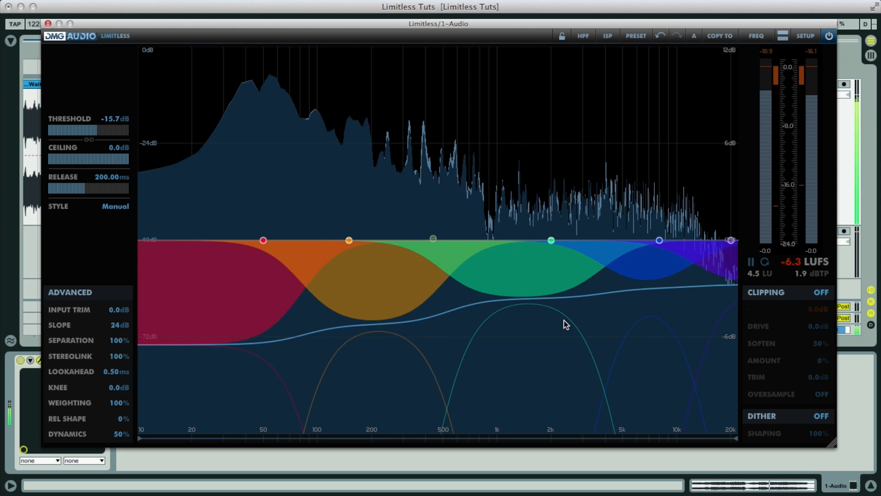
pyautogui.moveTo(432, 238)
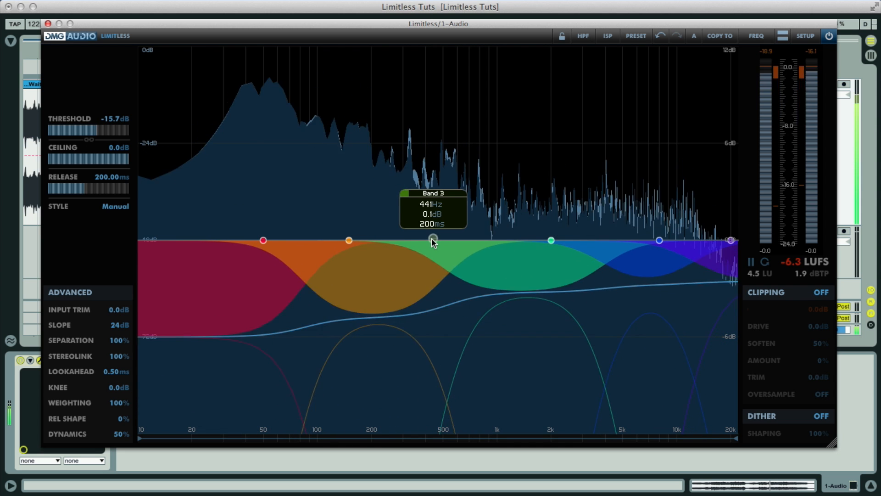
pyautogui.moveTo(350, 240); pyautogui.dragTo(383, 233)
pyautogui.moveTo(263, 240); pyautogui.dragTo(282, 240)
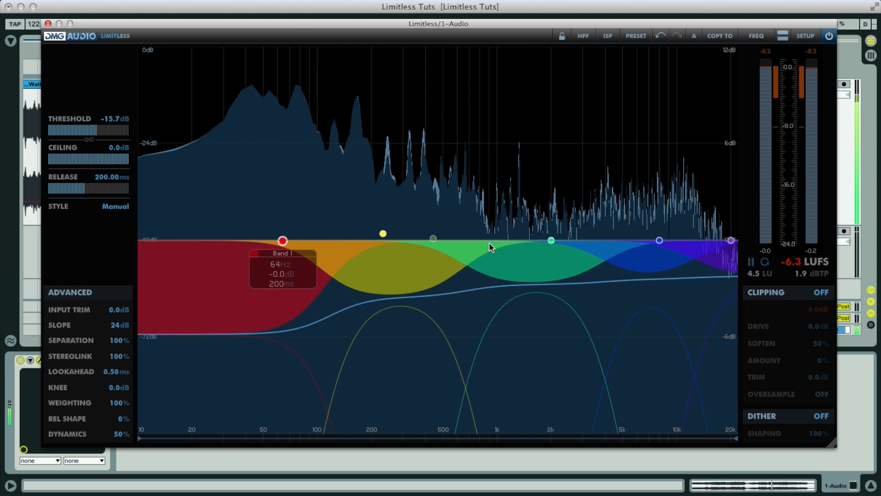
pyautogui.moveTo(550, 240); pyautogui.dragTo(566, 250)
pyautogui.moveTo(659, 240); pyautogui.dragTo(680, 240)
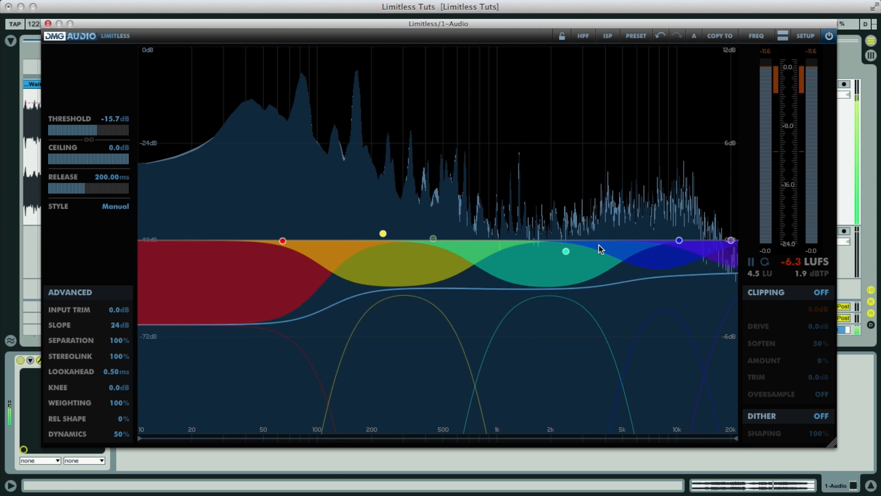
pyautogui.moveTo(566, 251); pyautogui.dragTo(543, 246)
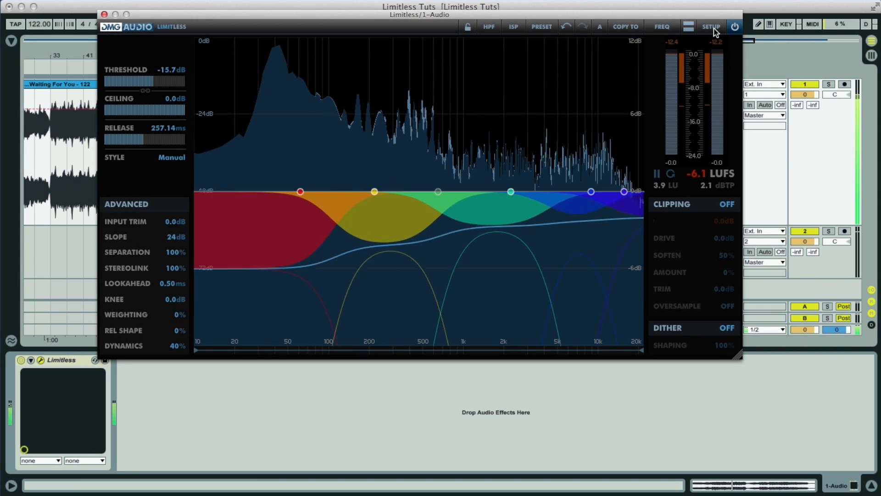
pyautogui.click(711, 28)
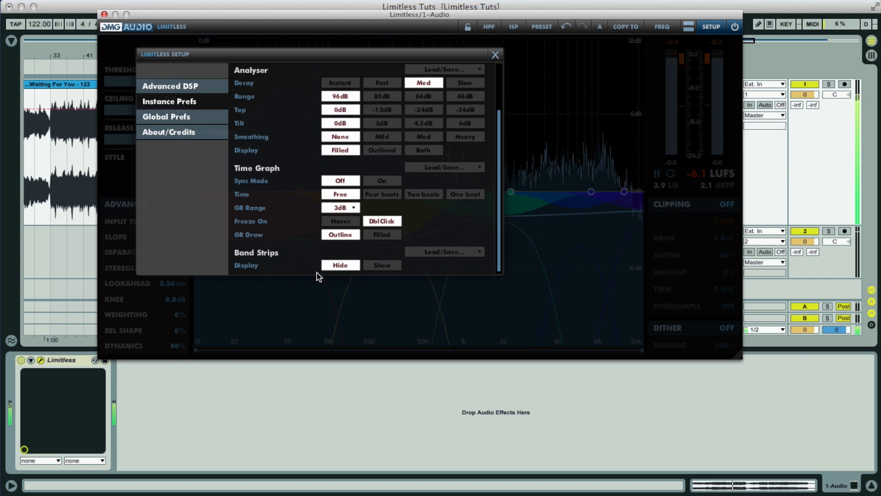
pyautogui.click(495, 56)
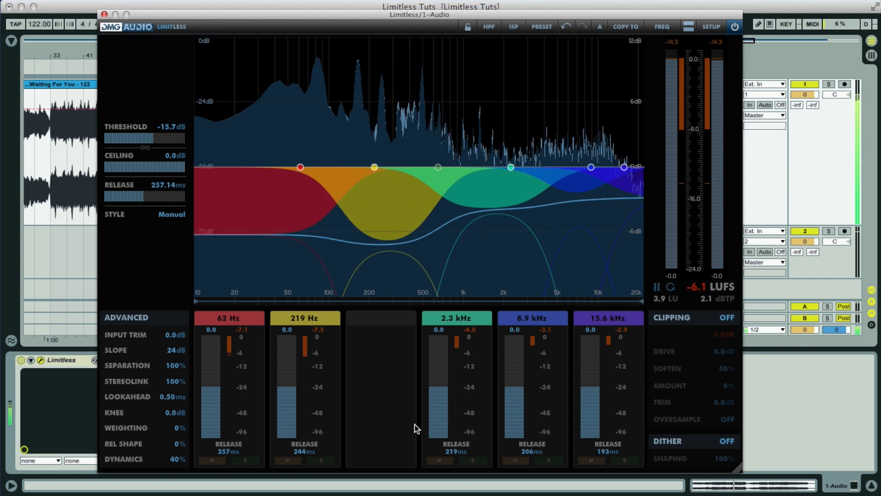
# Step: Enable Band 3, move it to 610 Hz, and reset its trim to 0 dB
pyautogui.click(438, 167)
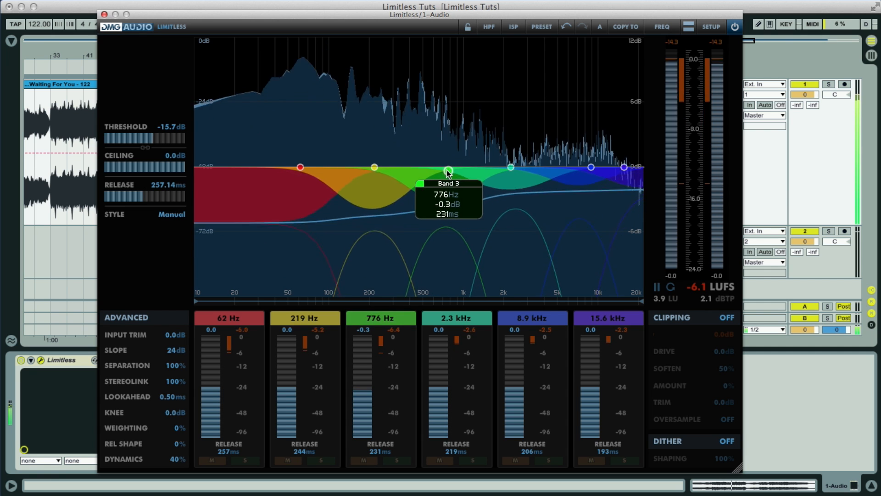
pyautogui.moveTo(448, 172); pyautogui.dragTo(435, 173)
pyautogui.moveTo(364, 394); pyautogui.dragTo(371, 372)
pyautogui.doubleClick(368, 368)
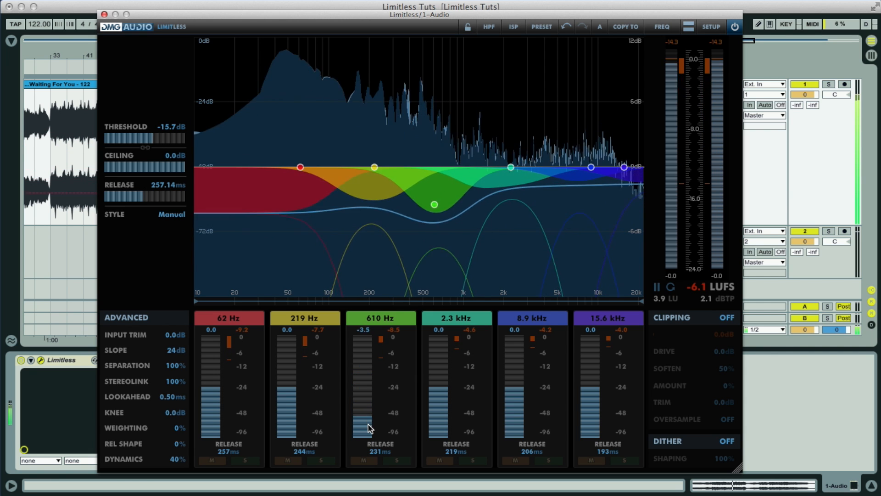
# Step: Clear solo on the 610 Hz and 219 Hz bands so none is soloed
pyautogui.click(396, 460)
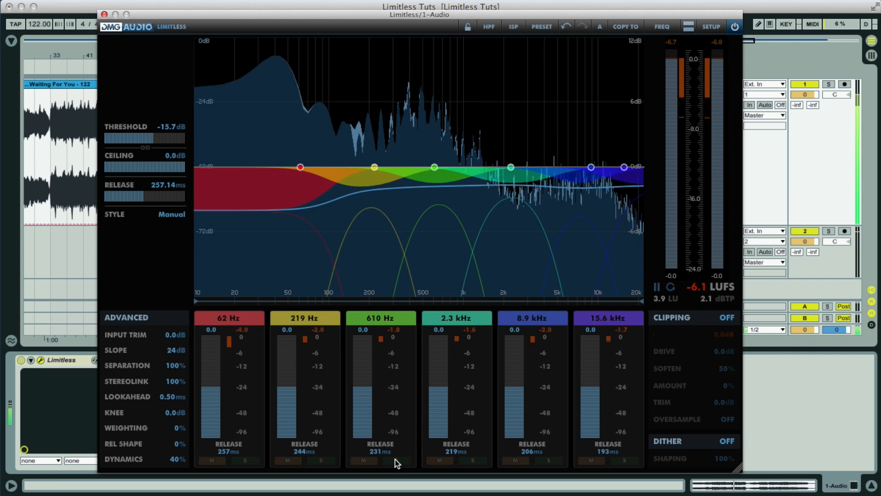
pyautogui.click(396, 460)
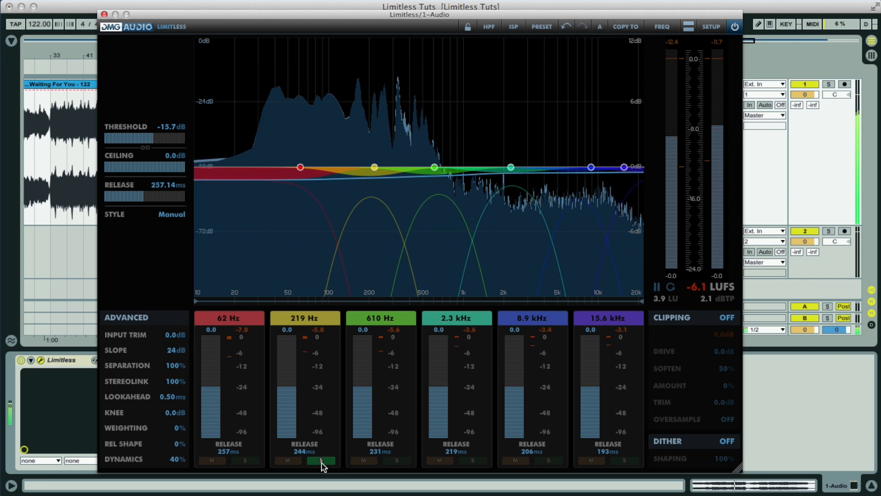
pyautogui.click(321, 461)
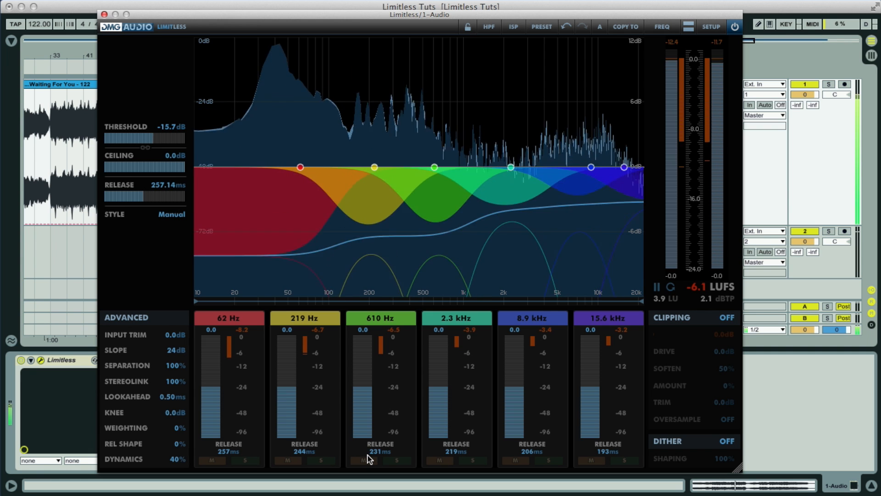
# Step: Select the Punchy style and copy its settings into Manual
pyautogui.click(171, 216)
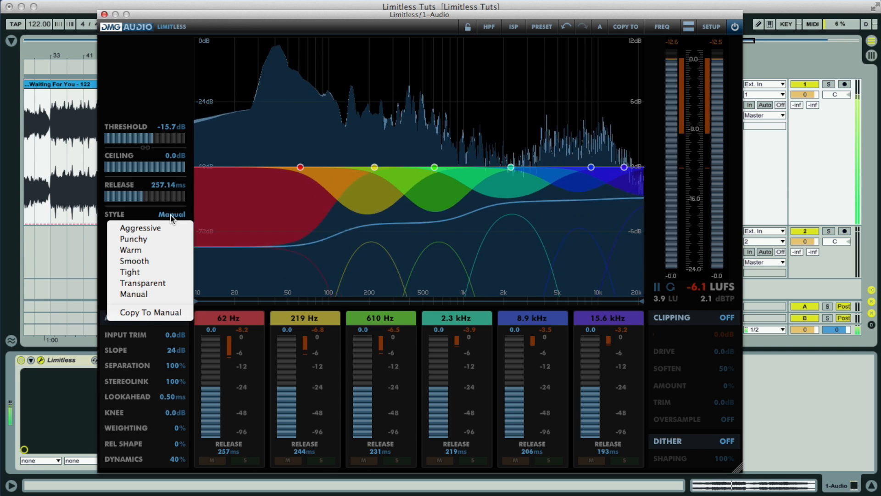
pyautogui.click(147, 239)
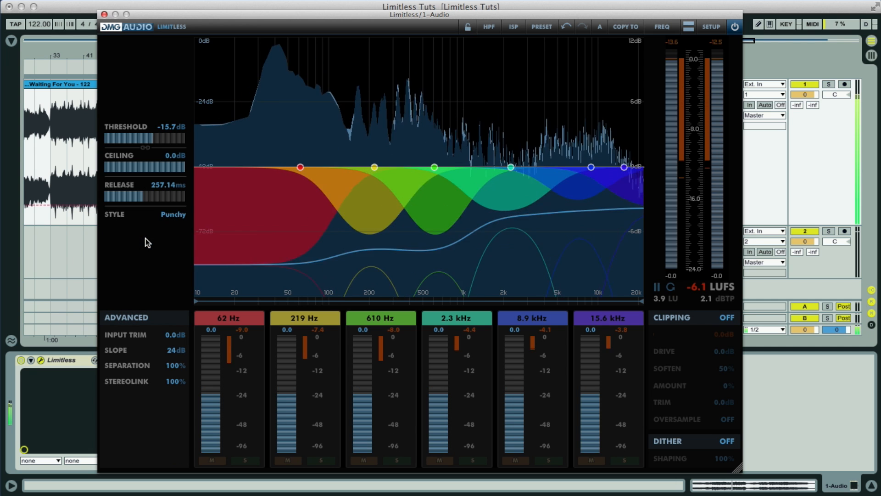
pyautogui.click(177, 213)
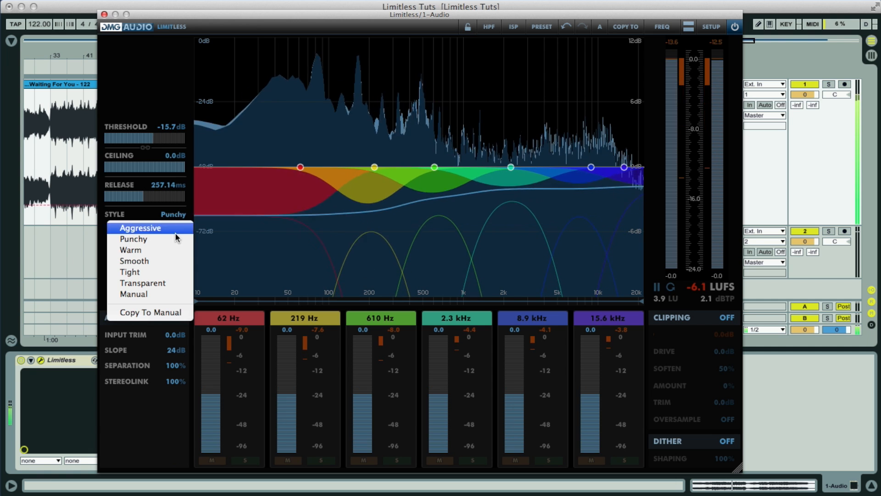
pyautogui.click(170, 315)
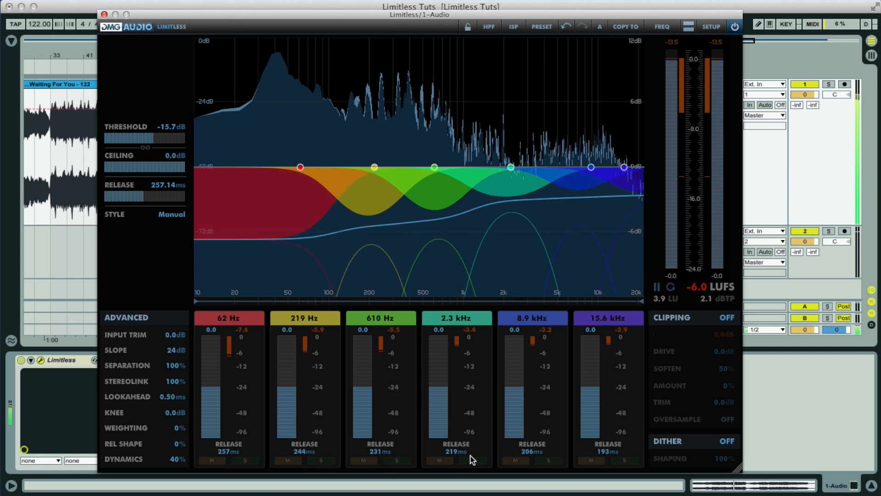
# Step: Set release to 341.87 ms, move band 2 to 248 Hz and band 1 to 97 Hz, soloing band 1
pyautogui.moveTo(142, 198)
pyautogui.mouseDown()
pyautogui.moveTo(165, 197)
pyautogui.moveTo(146, 199)
pyautogui.moveTo(155, 199)
pyautogui.mouseUp()
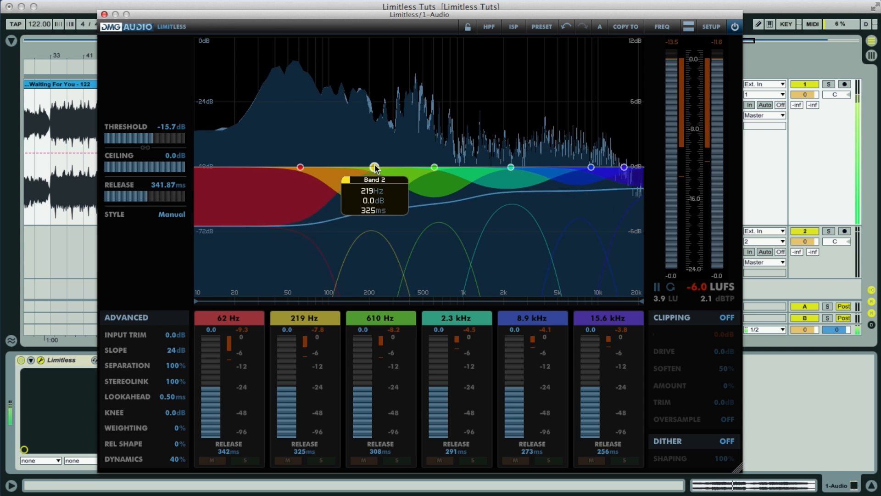
pyautogui.moveTo(374, 167); pyautogui.dragTo(446, 168)
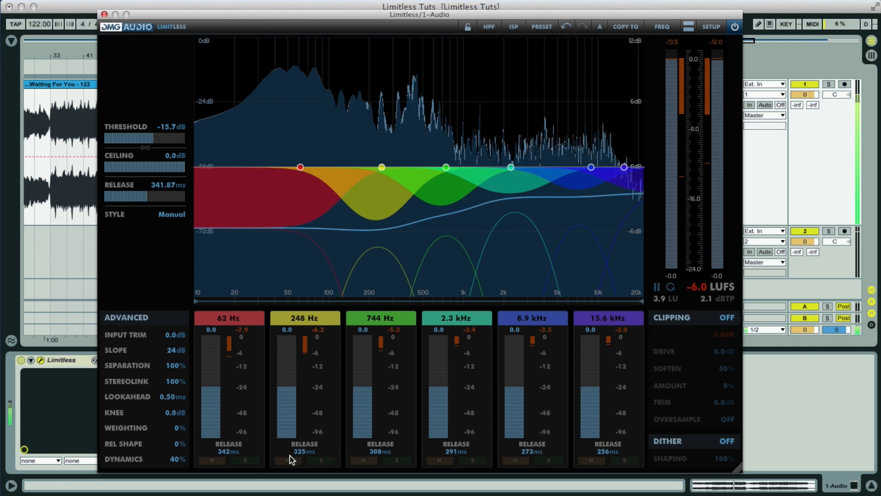
pyautogui.click(245, 460)
pyautogui.moveTo(300, 167); pyautogui.dragTo(326, 164)
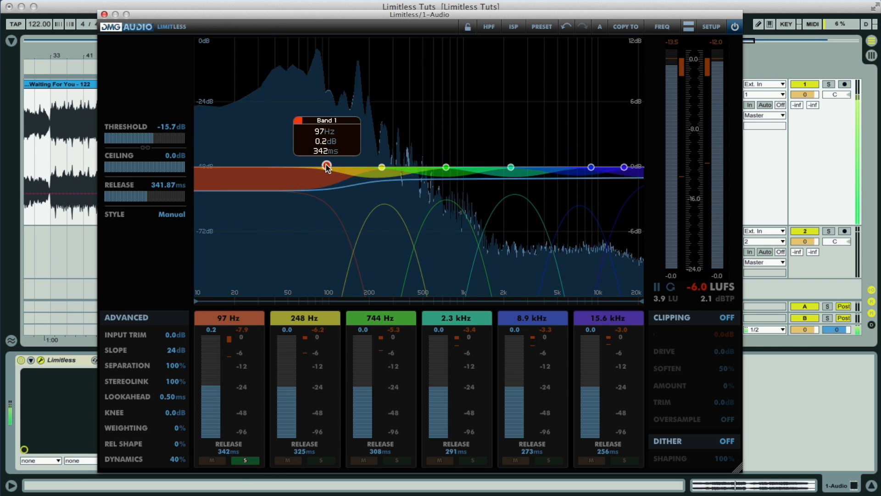